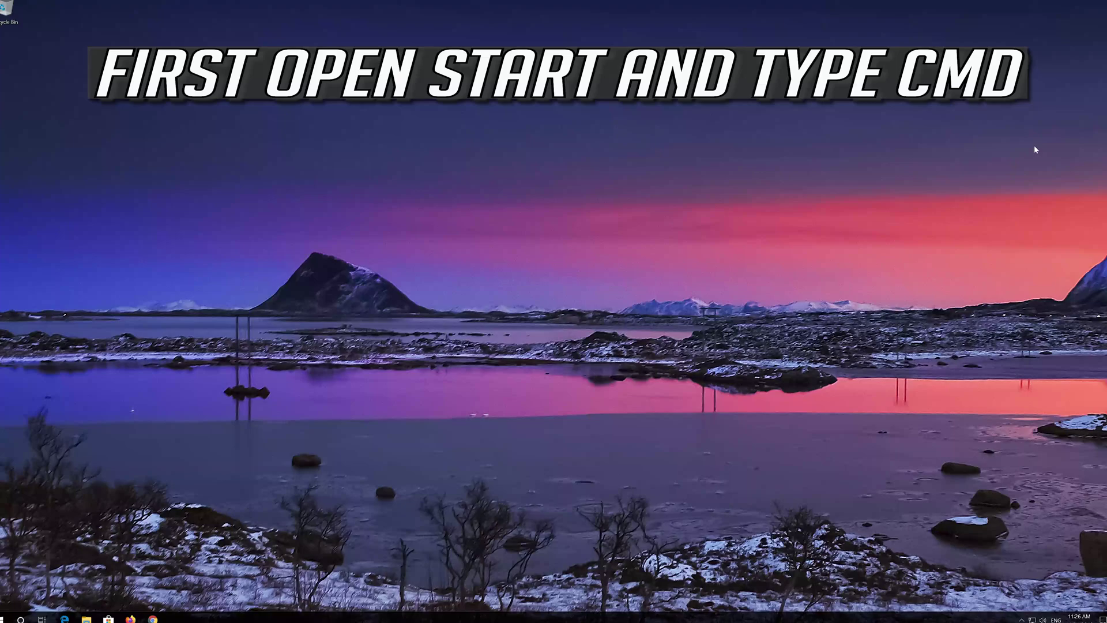
- Search Start for cmd and choose Run as administrator for Command Prompt
key(super)
text(cmd)
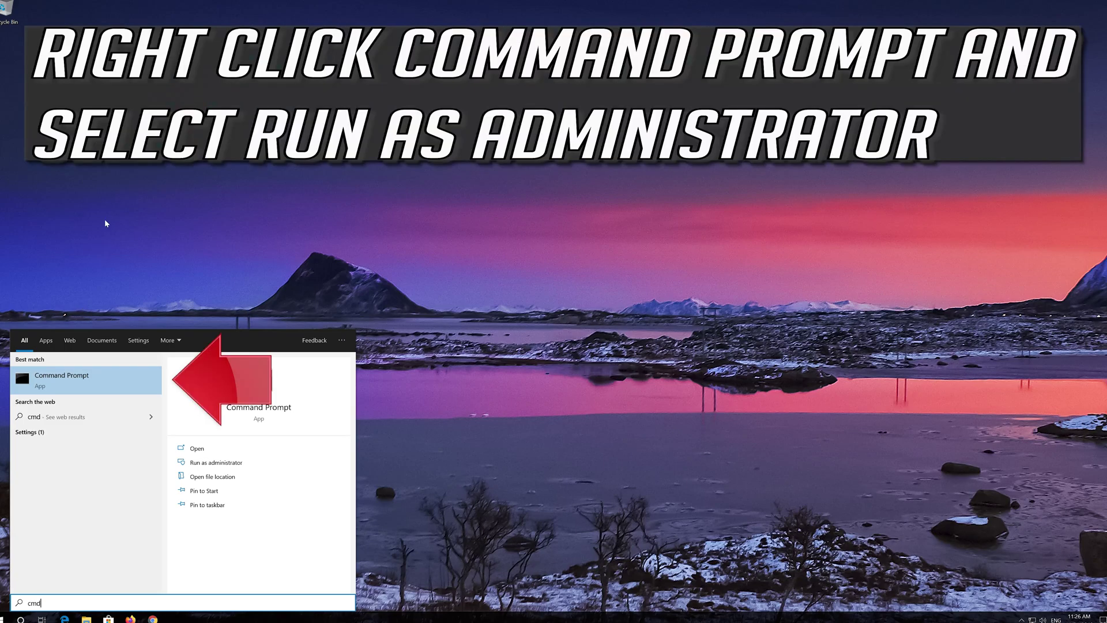
right_click(103, 387)
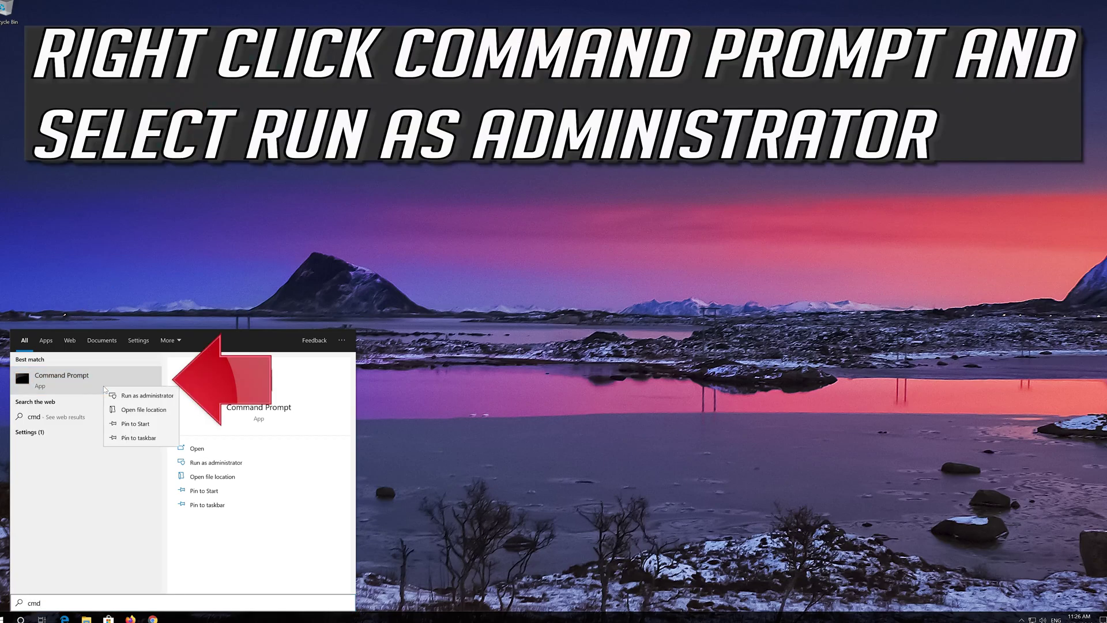
click(169, 397)
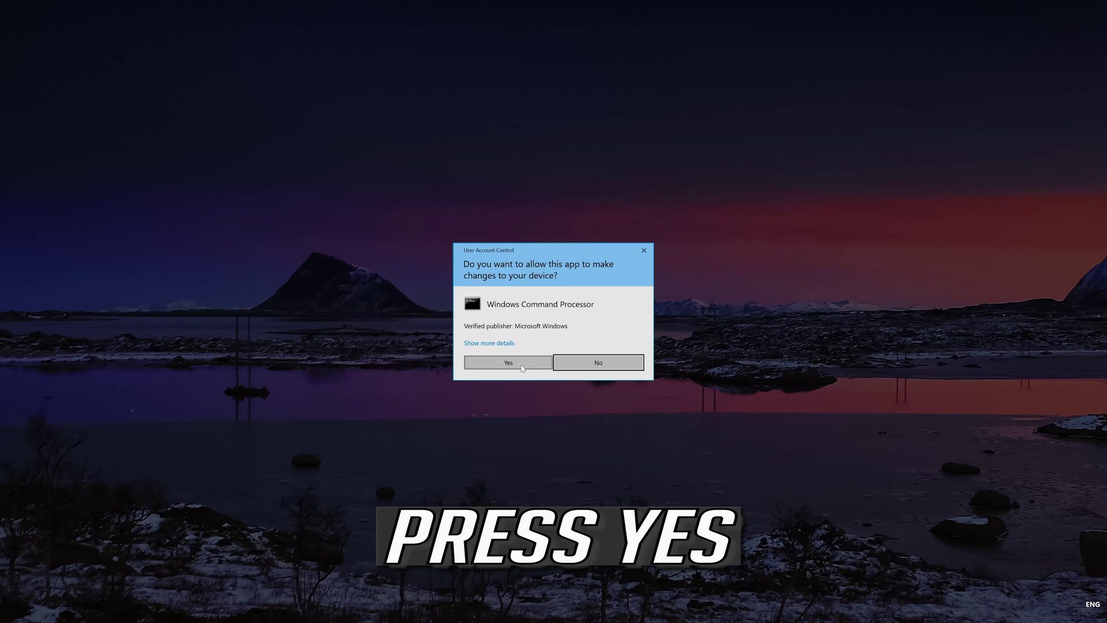
- Allow Windows Command Processor in the User Account Control prompt
click(516, 365)
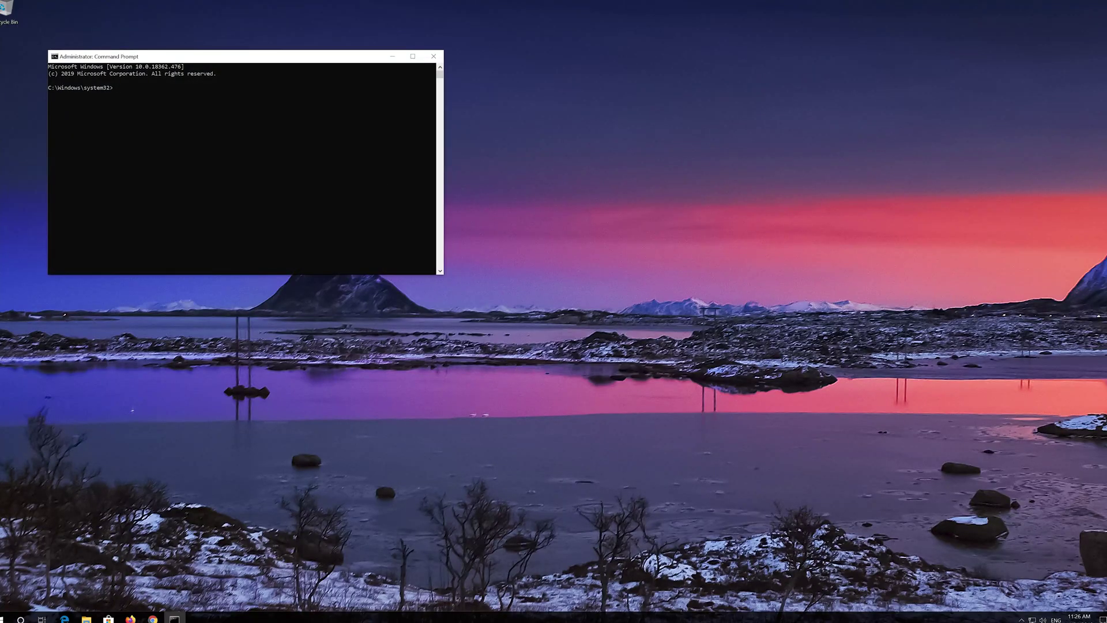
- Centre and enlarge the administrator Command Prompt window
drag(331, 58, 591, 178)
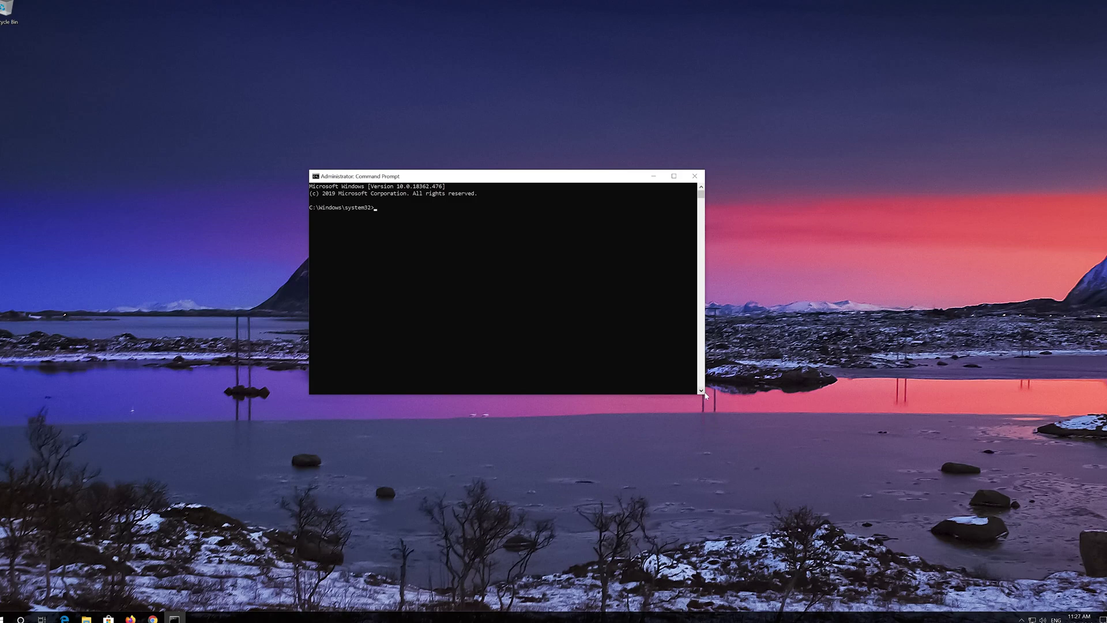
drag(706, 398, 773, 420)
drag(608, 177, 619, 166)
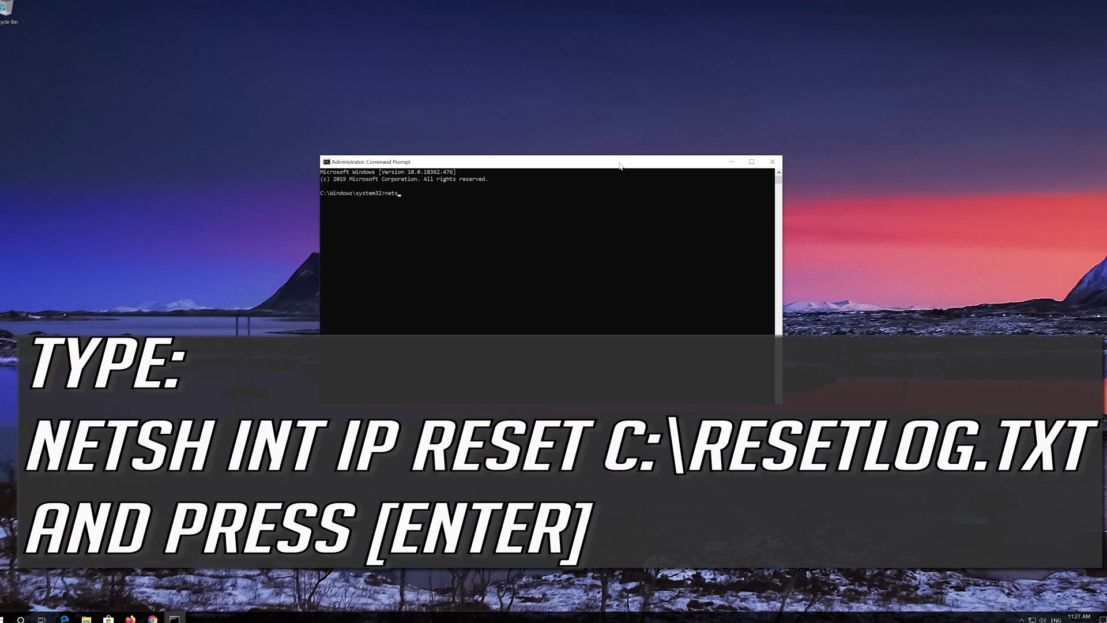
- Reset the TCP/IP stack with netsh int ip reset C:\resetlog.txt
text(nt)
text(ip reset C:eset)
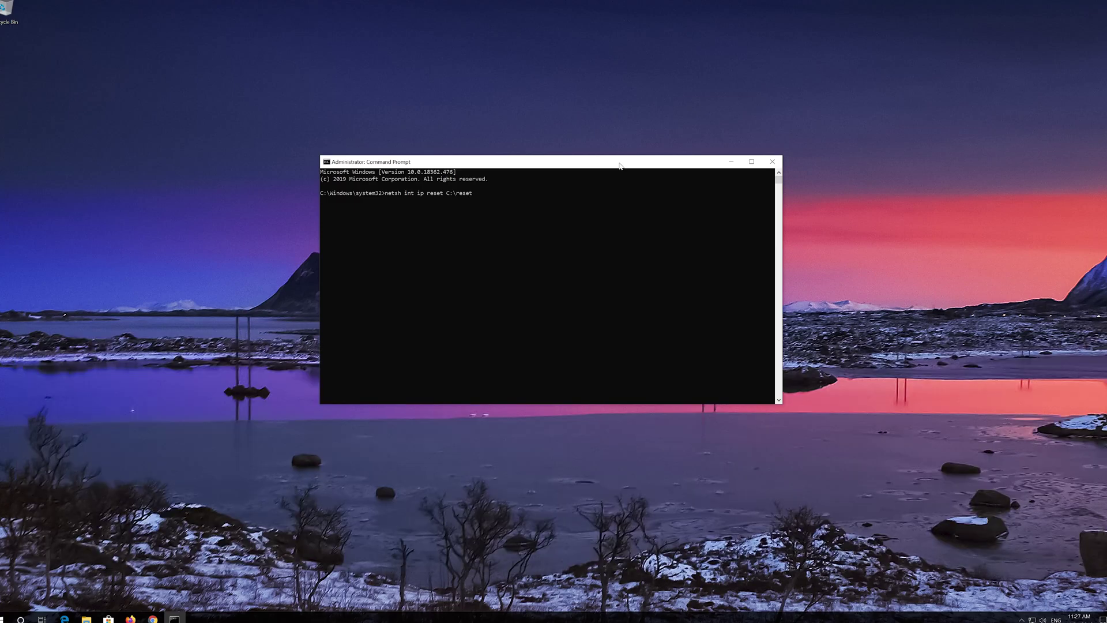
text(log.txt)
key(Return)
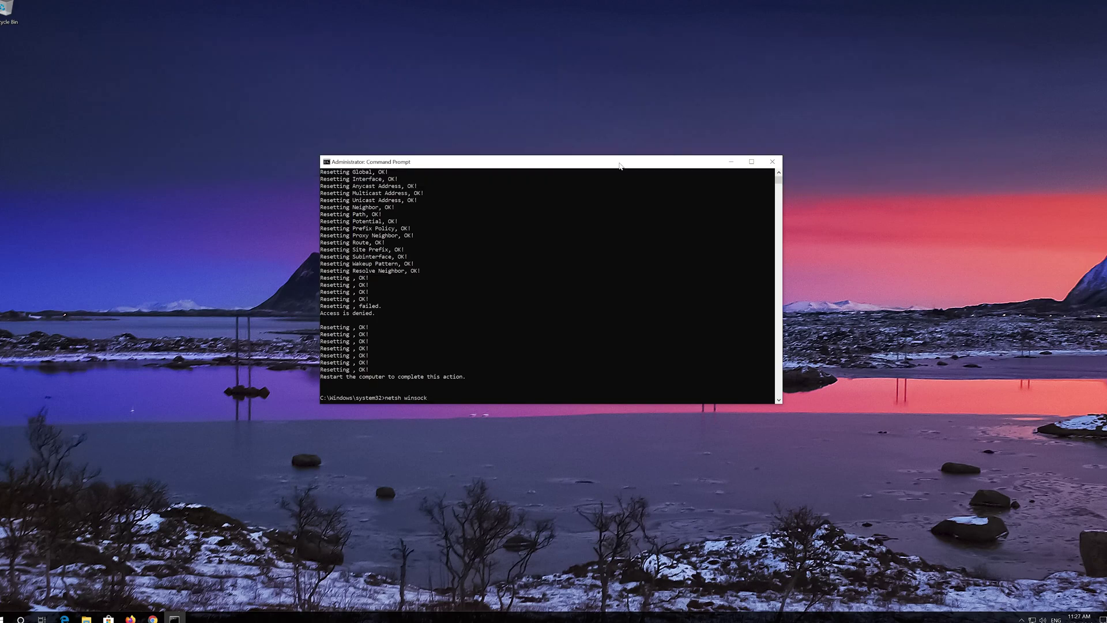
- Run netsh winsock reset to reset the Winsock catalog
text(reset)
key(Return)
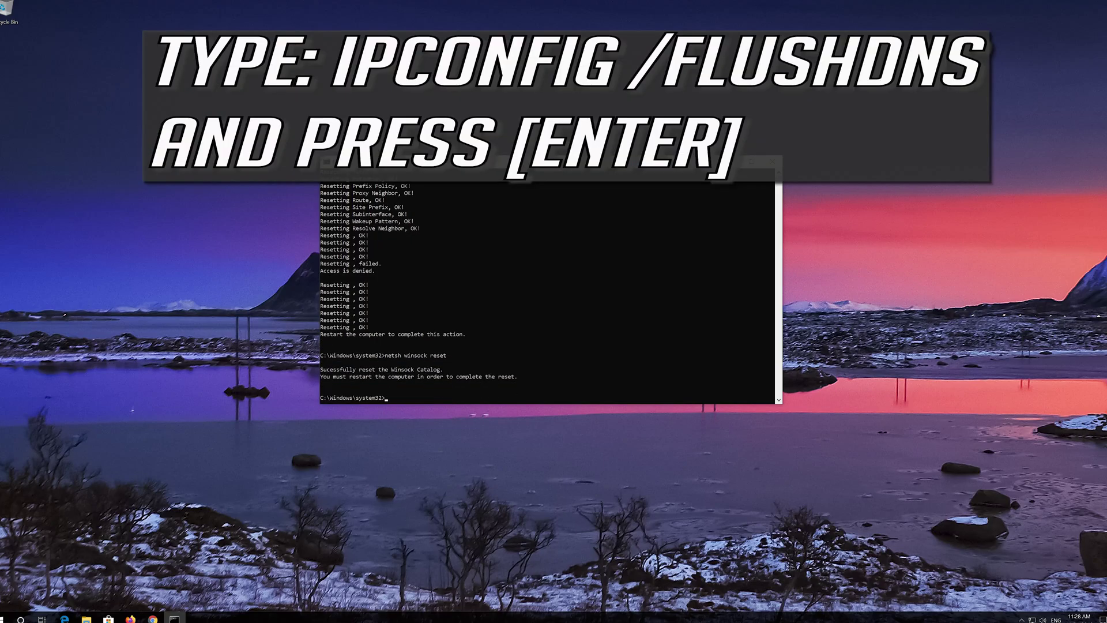
- Run ipconfig /flushdns, then exit to close Command Prompt
text(ipconfig /flushdns)
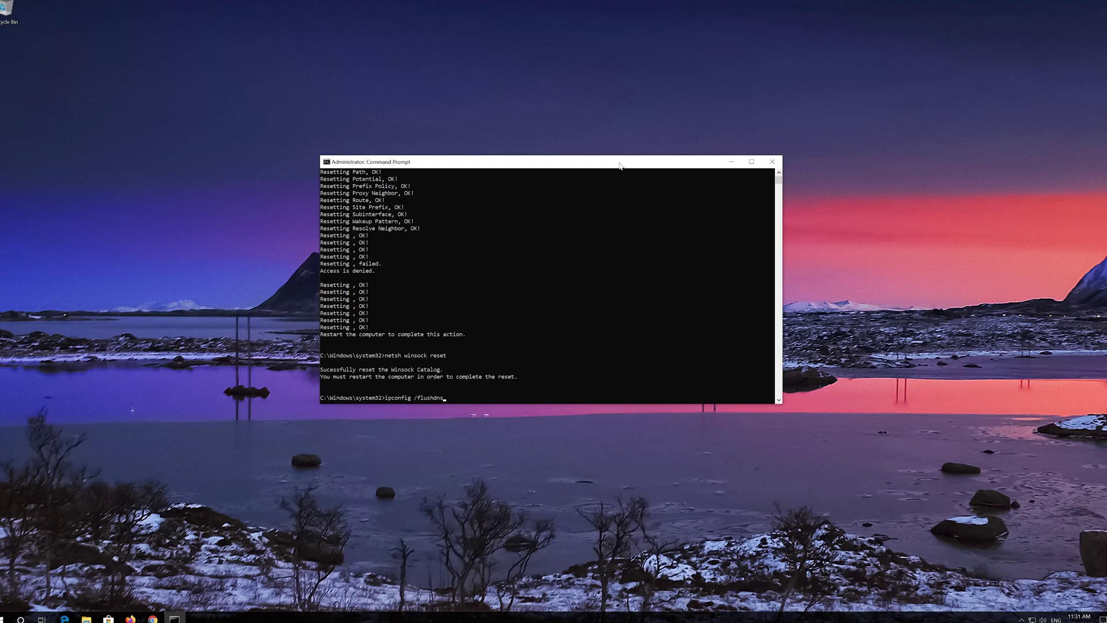
key(Return)
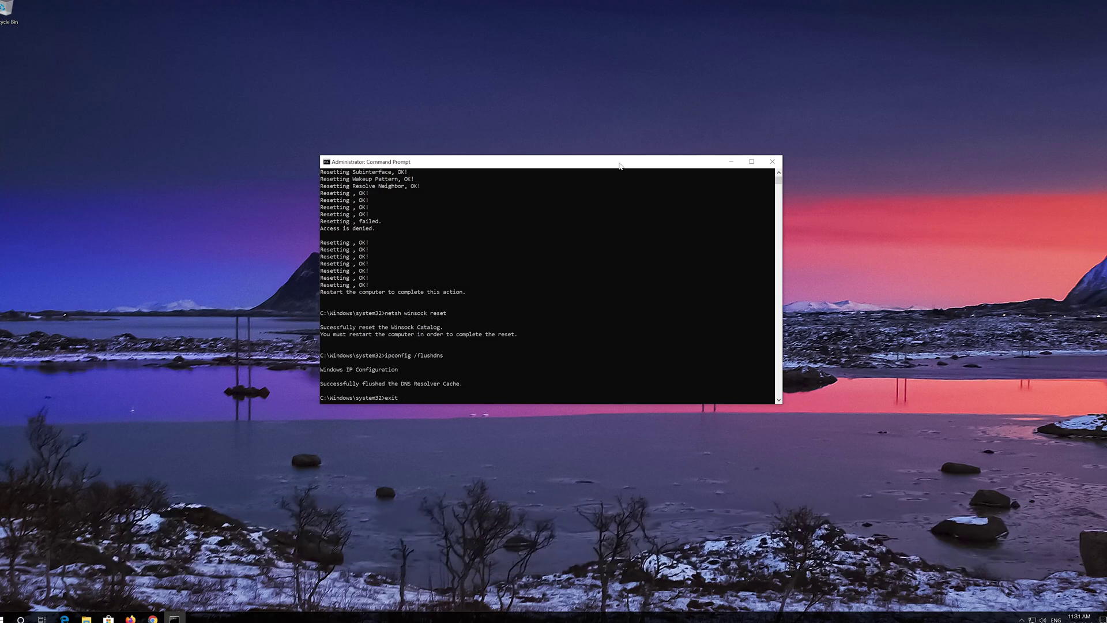
key(Return)
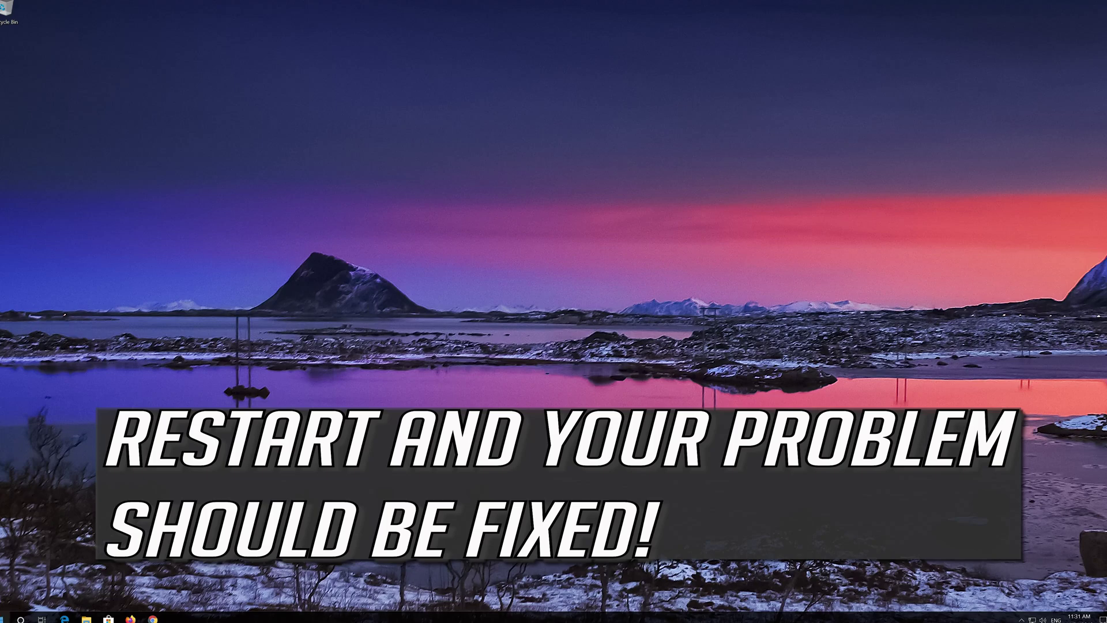
- Restart Windows from the Start menu's power options
click(6, 619)
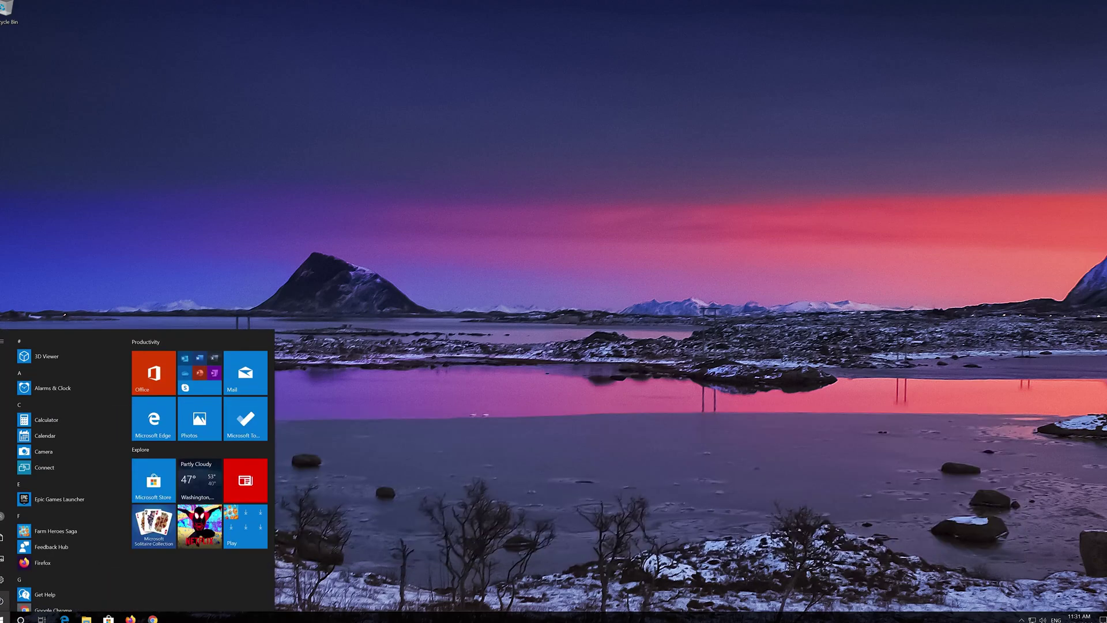
click(3, 600)
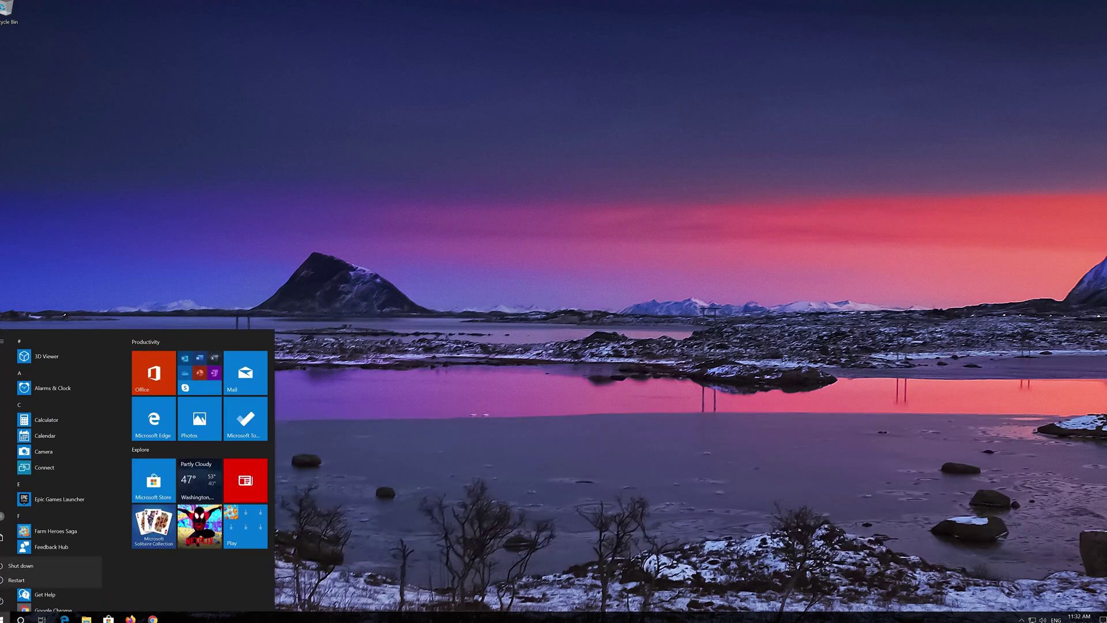
click(18, 578)
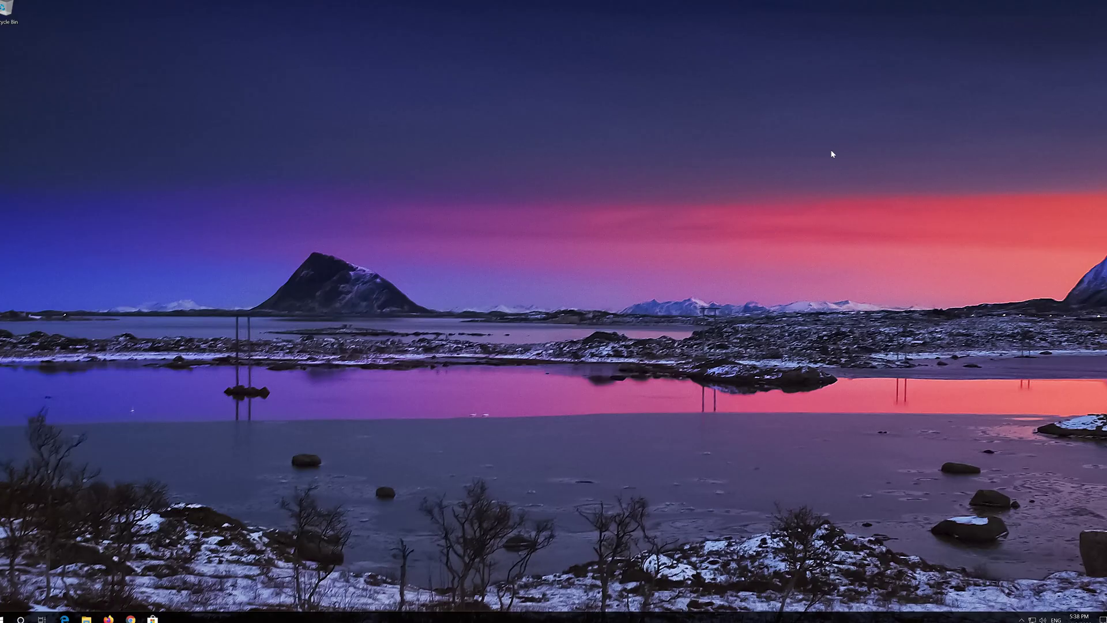
- Search Start for 'control panel' and open the Control Panel best match
key(super)
text(contro)
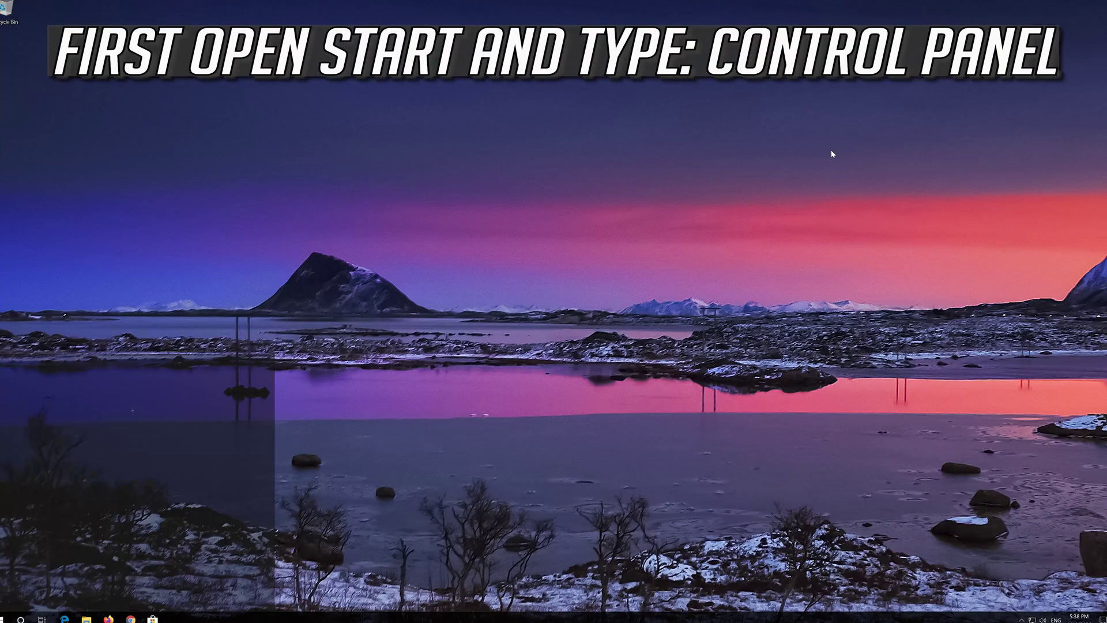
text(l panel)
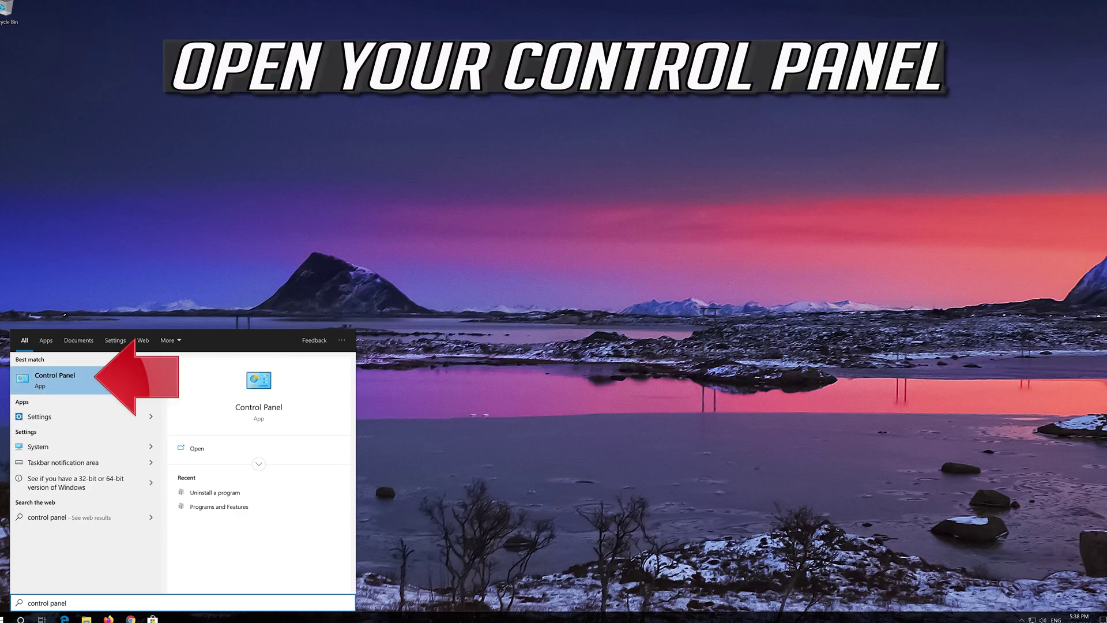
click(94, 383)
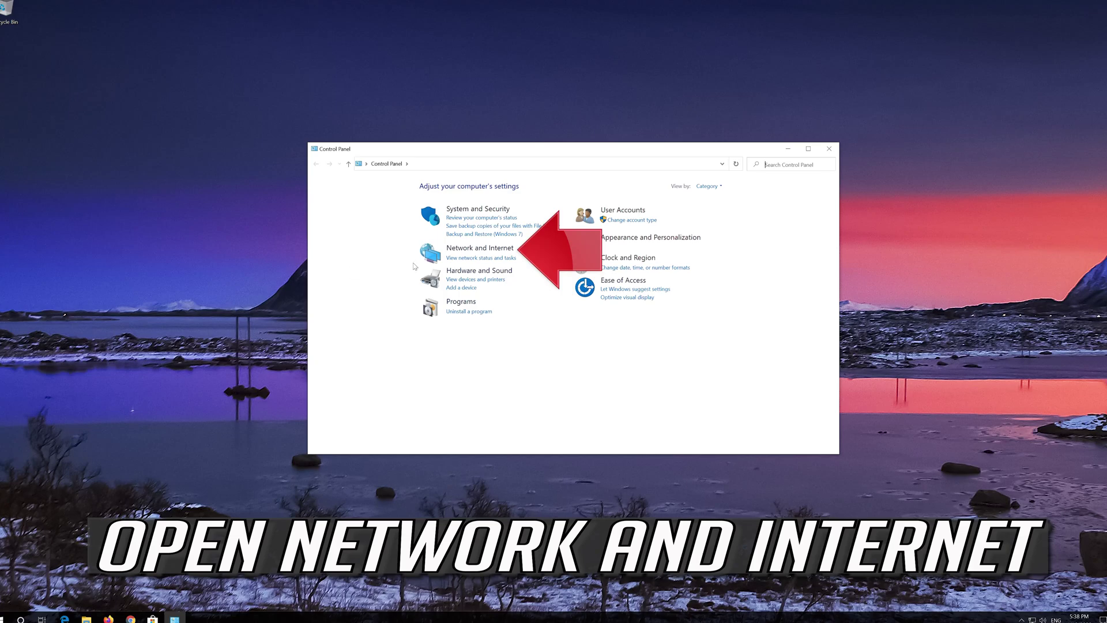
- Go via Network and Sharing Center to Network Connections and select Ethernet
click(483, 249)
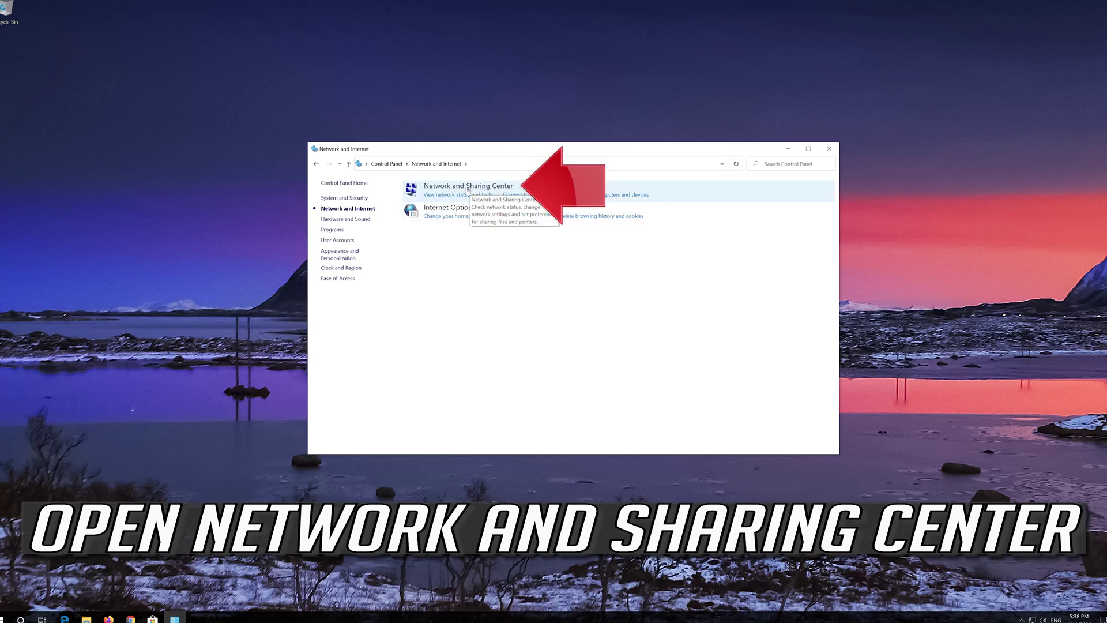
click(483, 190)
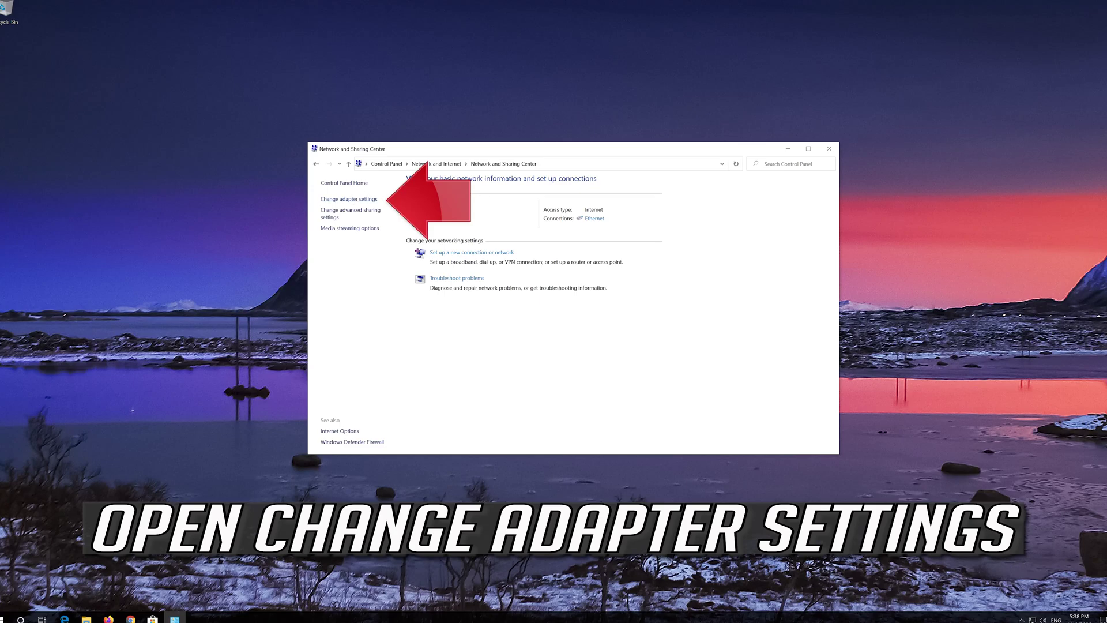
click(348, 199)
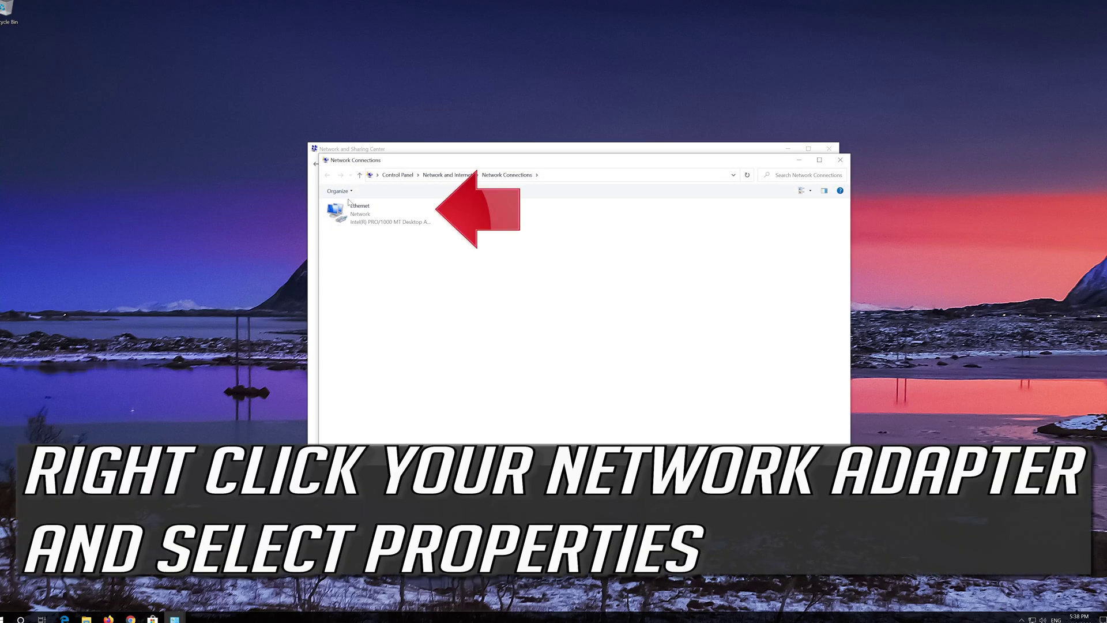
click(392, 214)
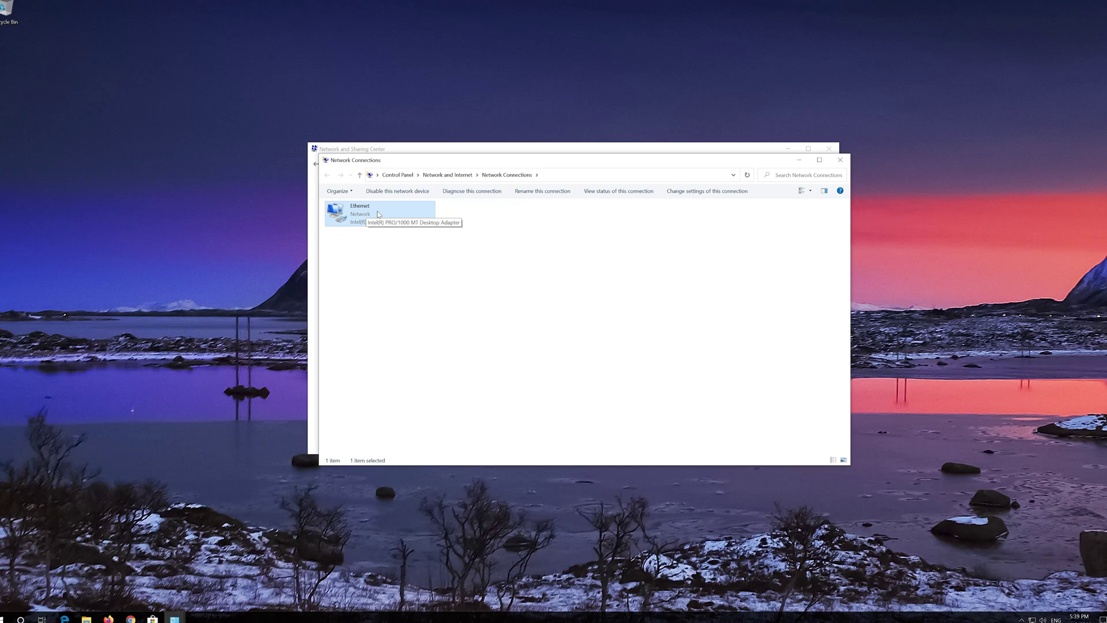
- Open Ethernet Properties, then the Internet Protocol Version 4 (TCP/IPv4) properties
right_click(377, 214)
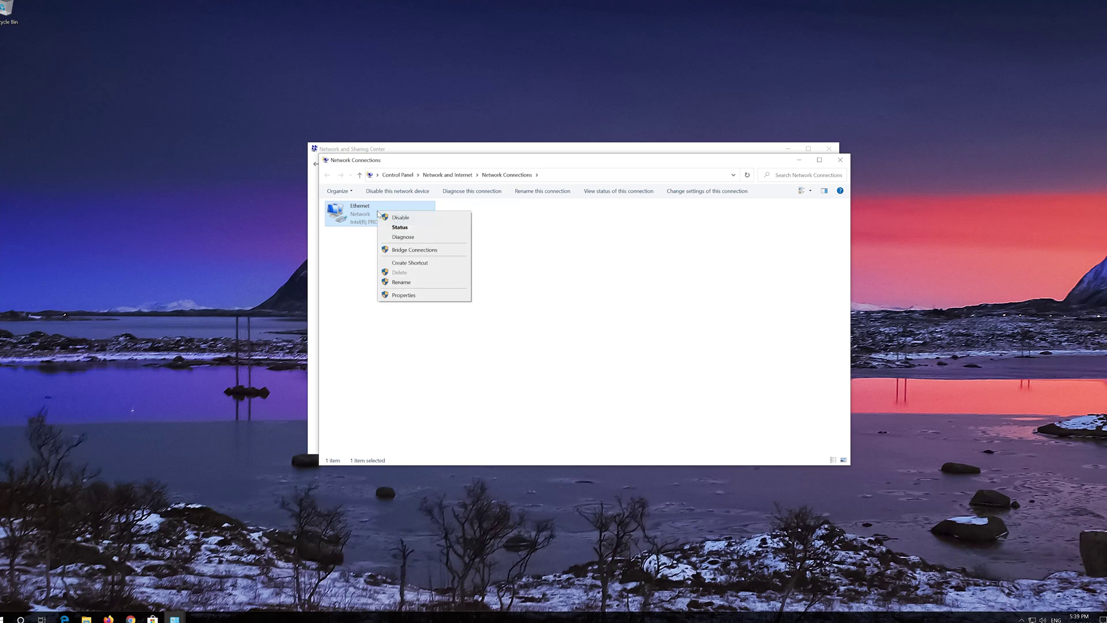
click(415, 295)
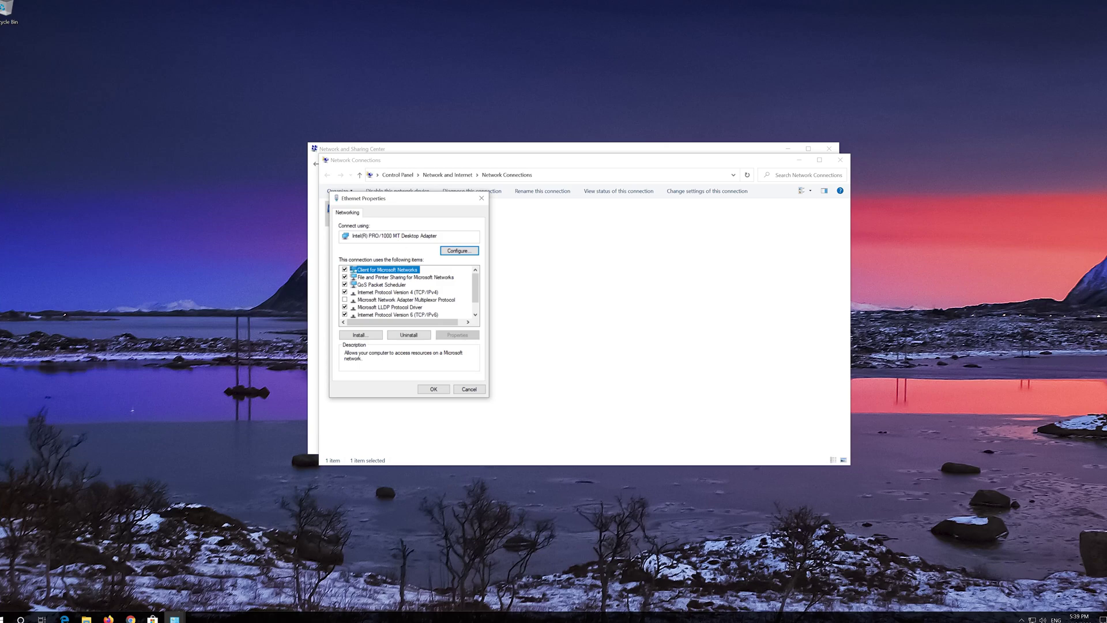
drag(406, 199, 583, 208)
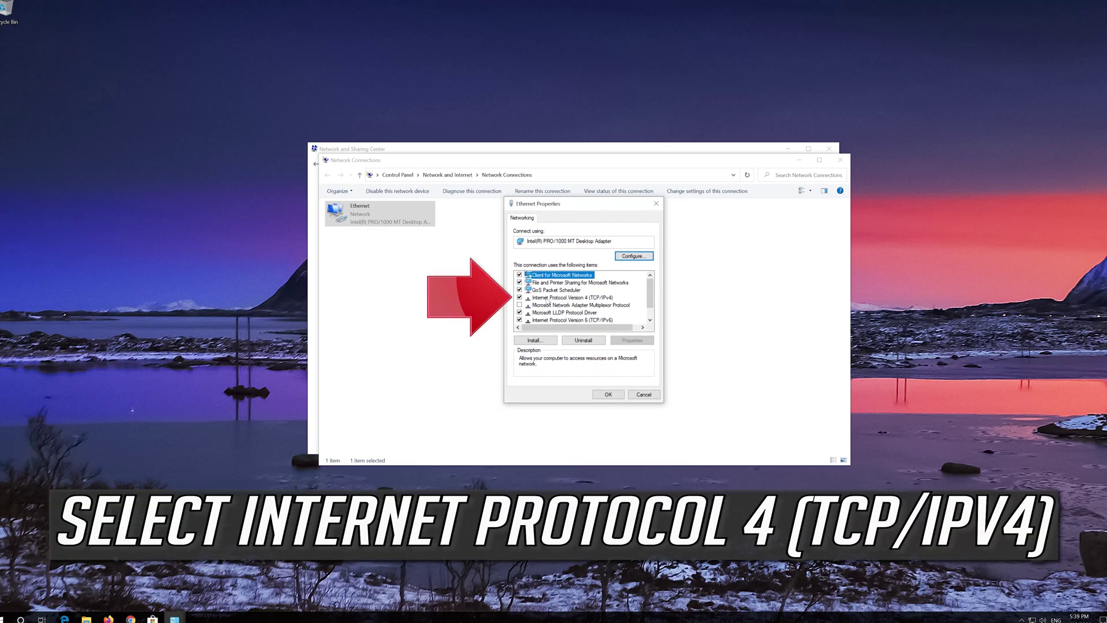
click(598, 299)
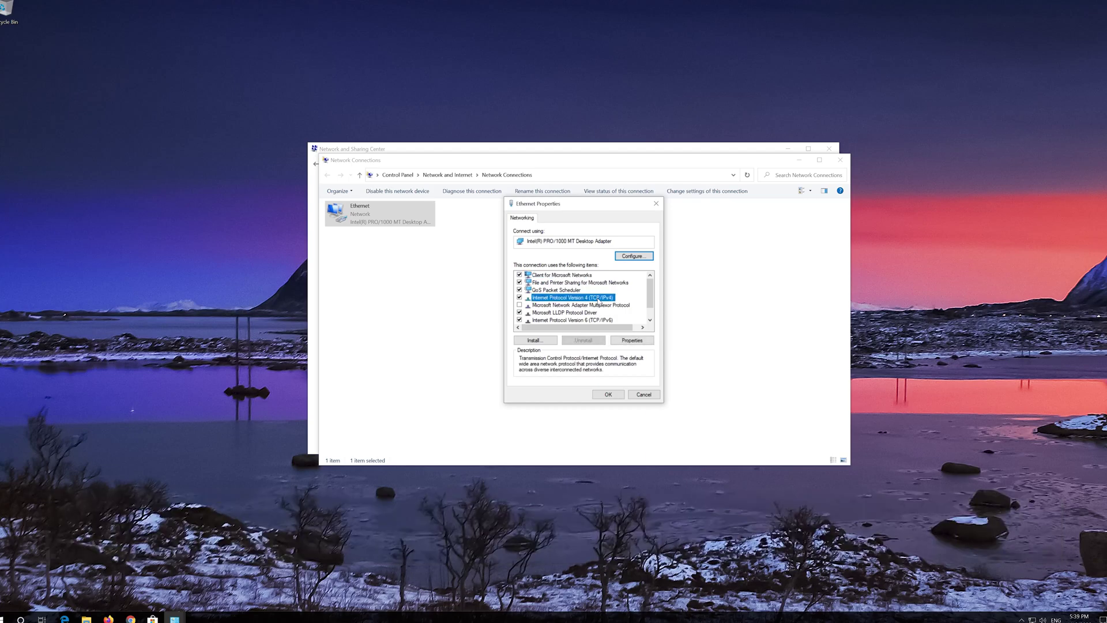
click(632, 340)
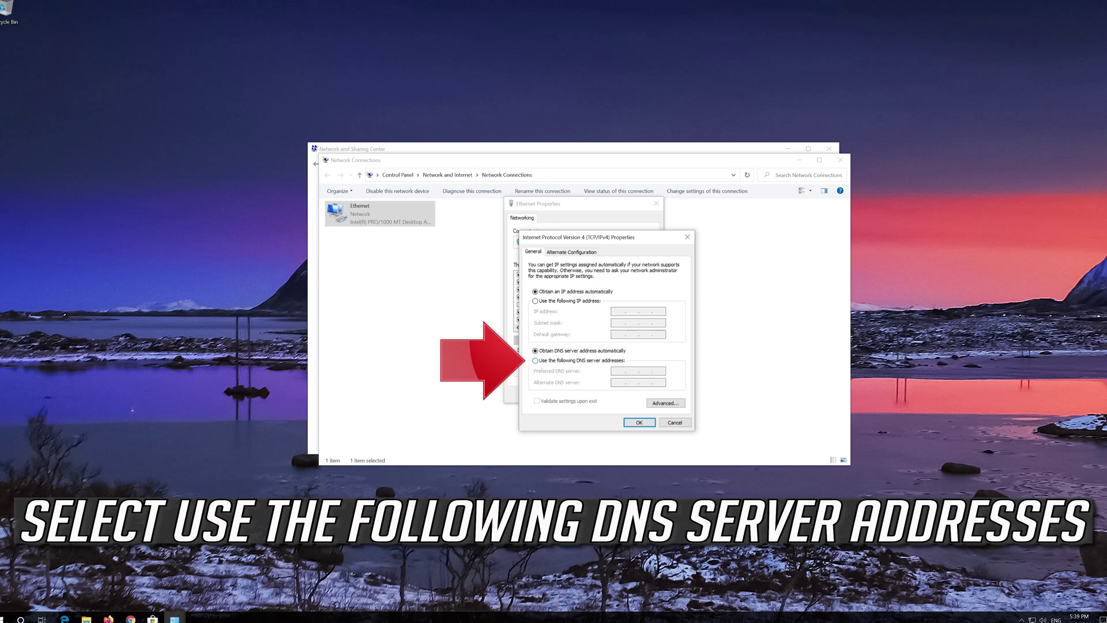
- Use manual DNS servers: preferred 1.1.1.1 and alternate 1.0.0.1
click(536, 361)
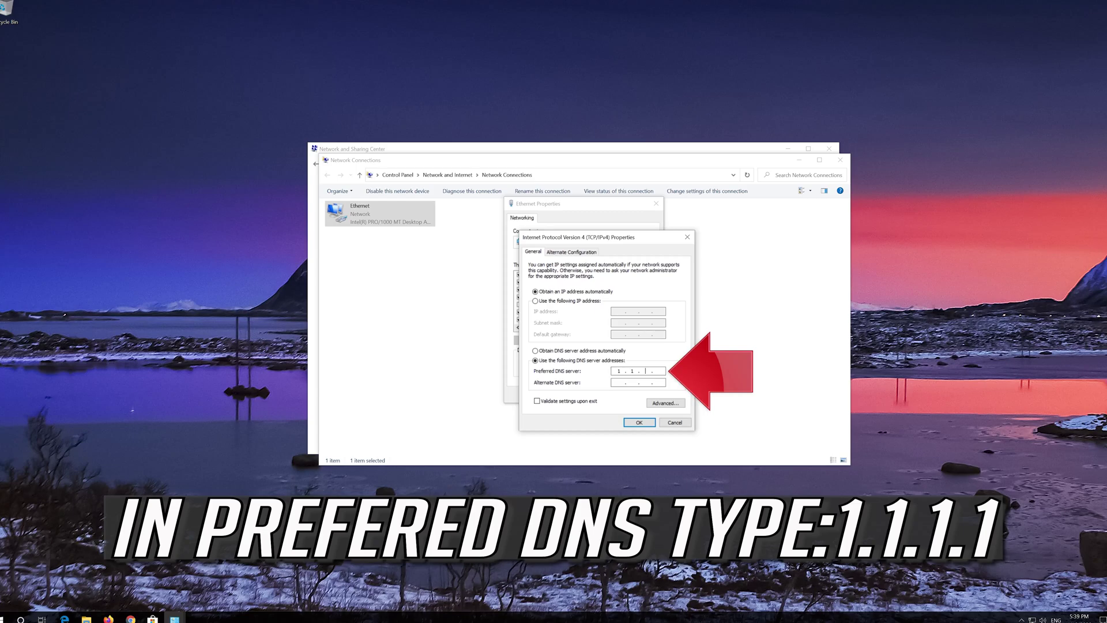
text(1.1.1.1)
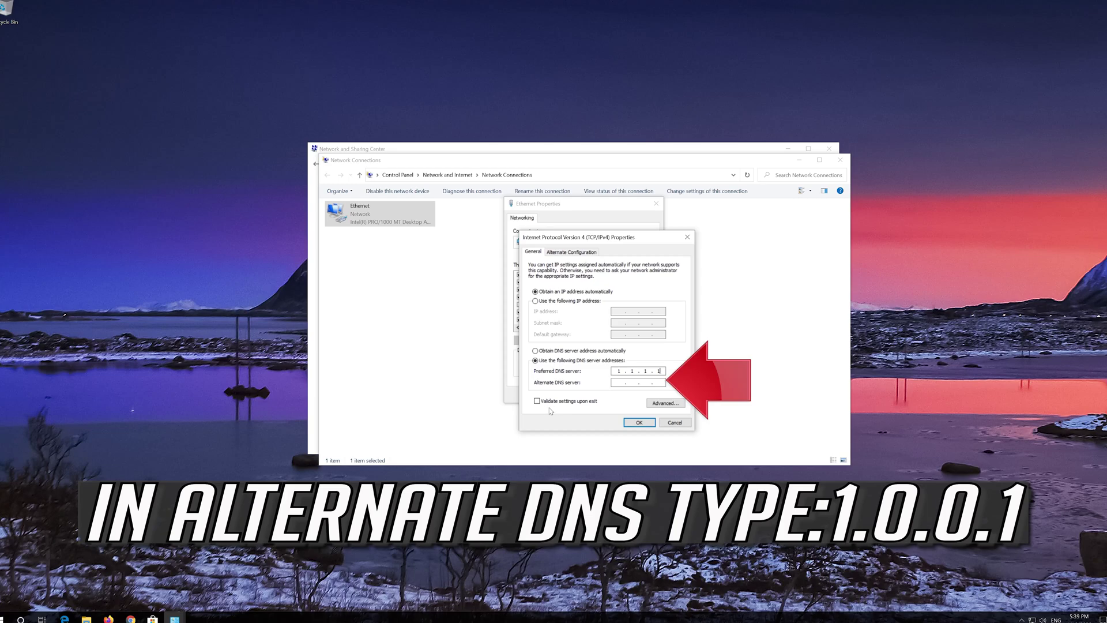
click(618, 381)
text(1.0.0.)
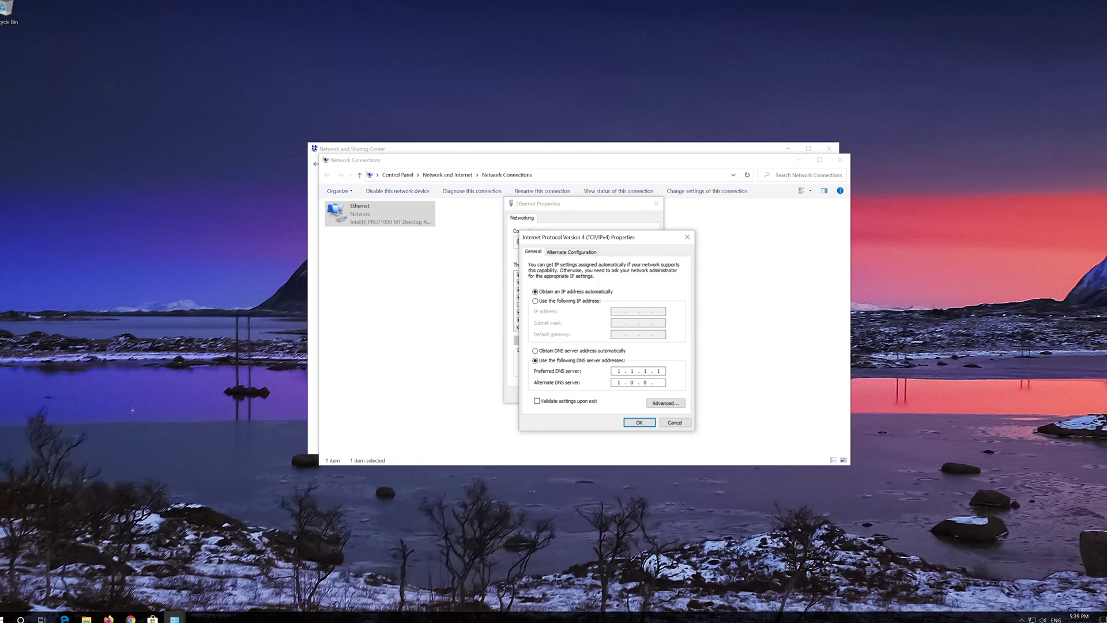